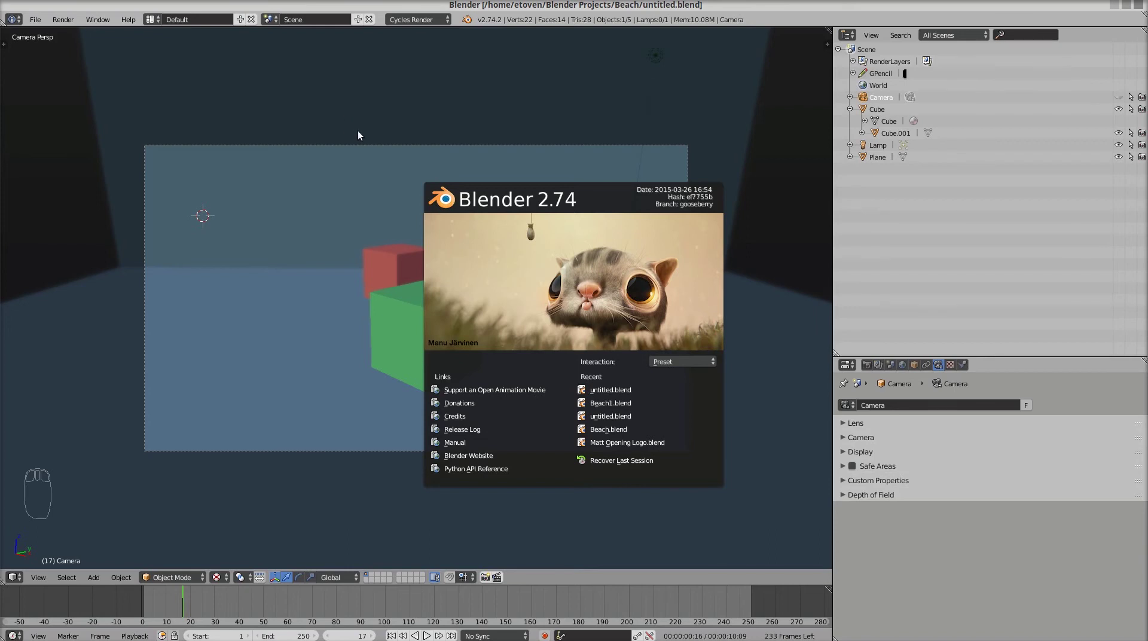
Step: Close the splash, expand the camera's Depth of Field panel, and show the viewport sidebar with Screencast Keys collapsed
{"action": "left_click", "coordinate": [320, 145]}
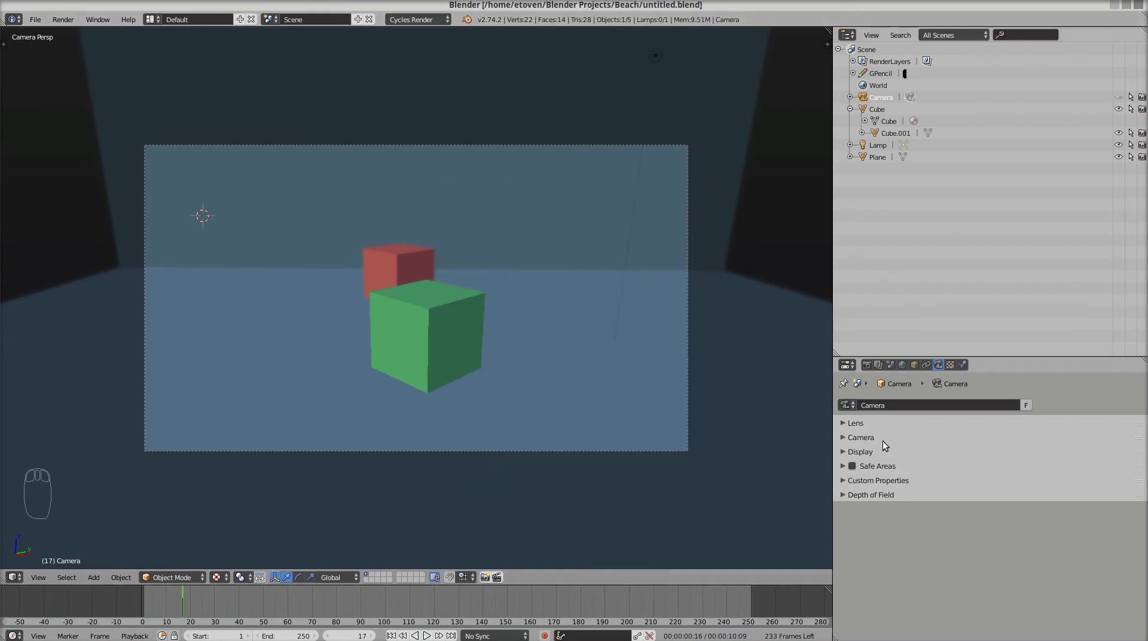
{"action": "left_click", "coordinate": [843, 494]}
{"action": "key", "text": "n"}
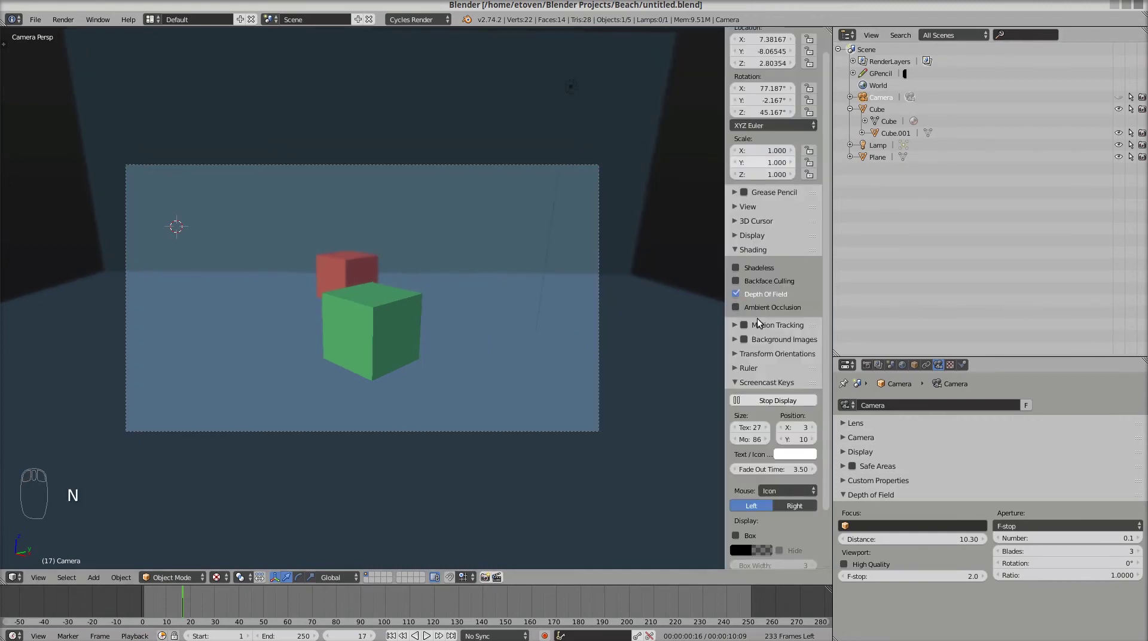
{"action": "key", "text": "n"}
{"action": "key", "text": "n"}
{"action": "key", "text": "n"}
{"action": "key", "text": "n"}
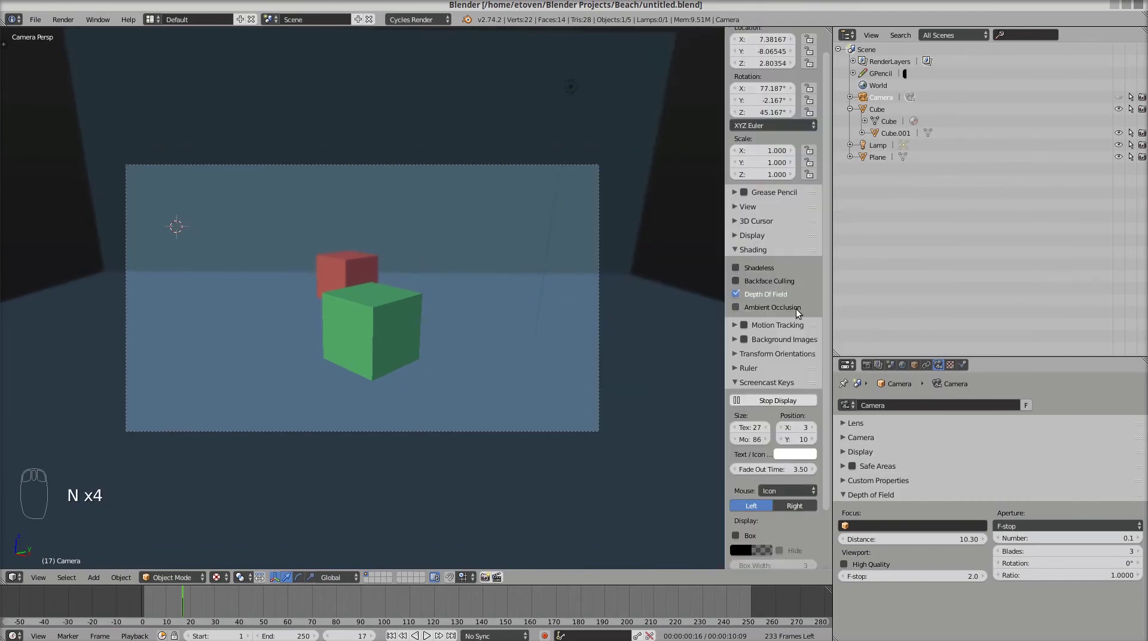
{"action": "left_click", "coordinate": [745, 379]}
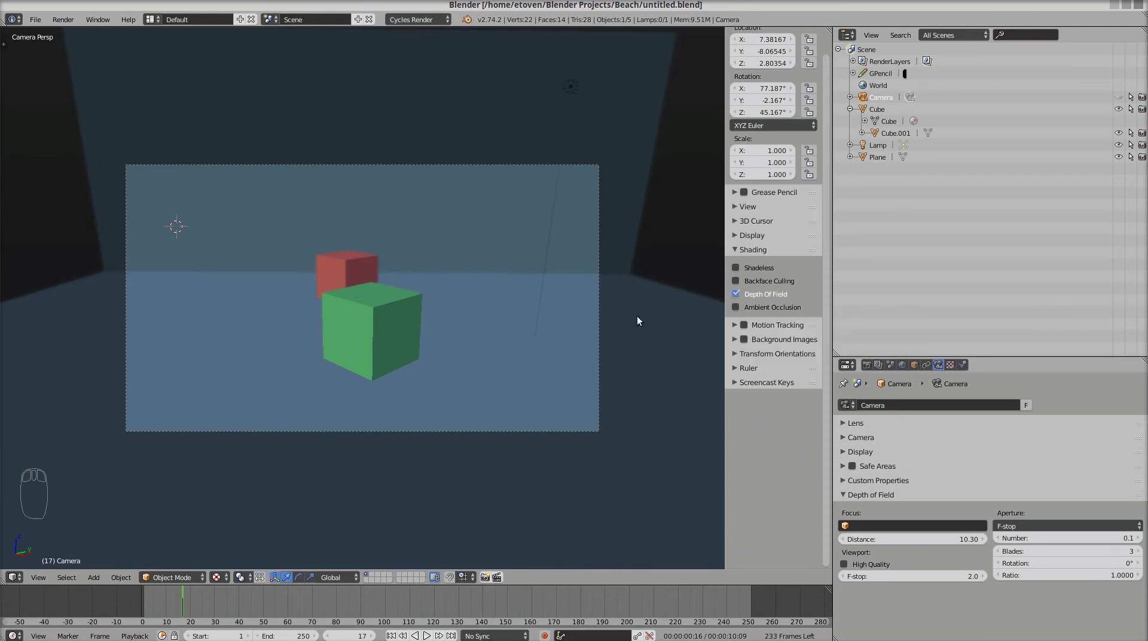
{"action": "scroll", "coordinate": [634, 314], "scroll_direction": "up", "scroll_amount": 3}
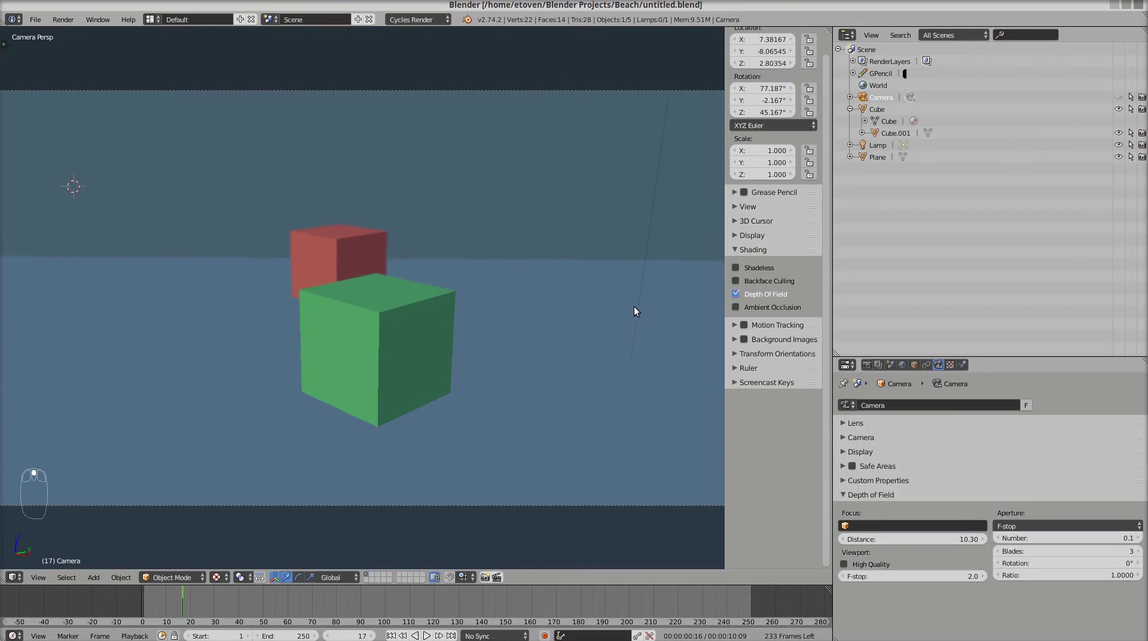
Step: Toggle viewport depth of field off and back on, then set the F-stop to 5
{"action": "left_click", "coordinate": [738, 297]}
{"action": "left_click", "coordinate": [738, 296]}
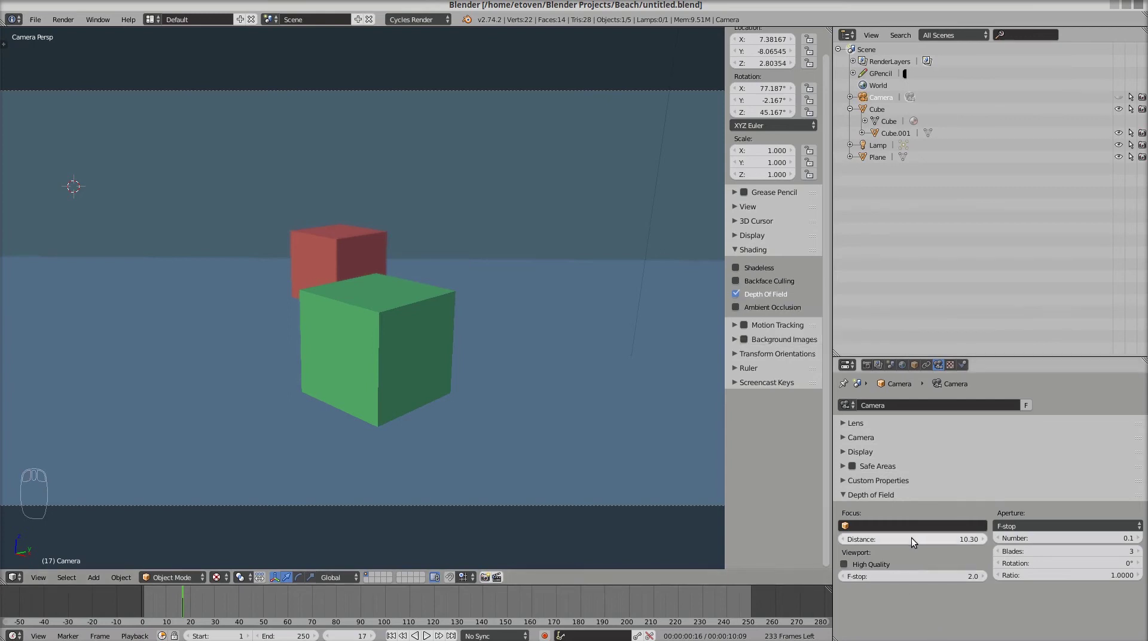
{"action": "left_click", "coordinate": [933, 576]}
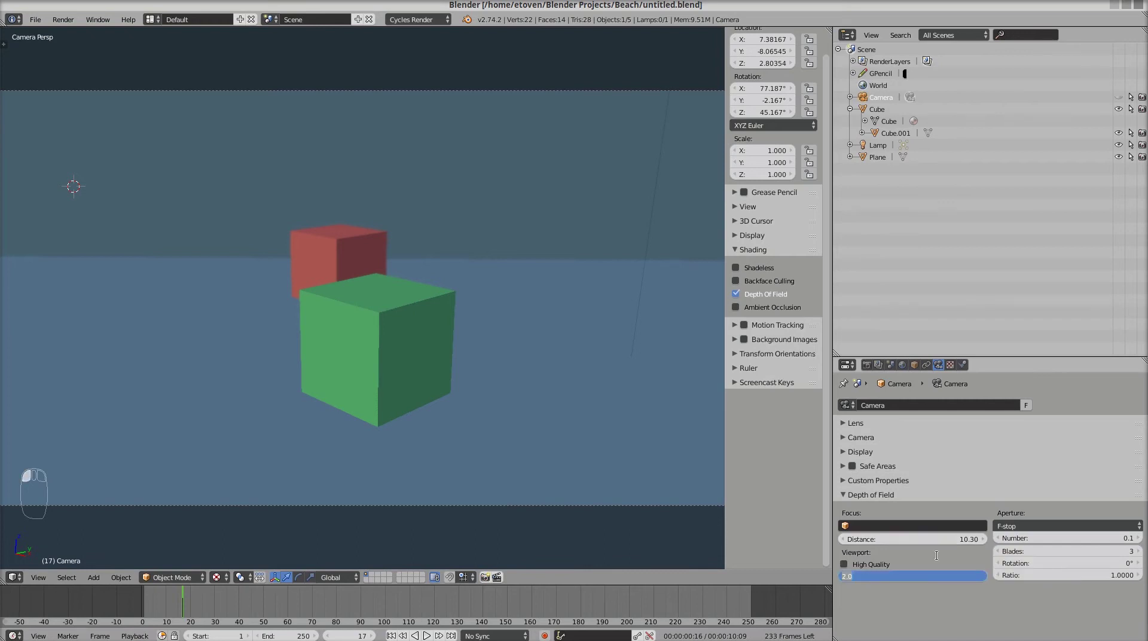
{"action": "type", "text": "5"}
{"action": "key", "text": "Return"}
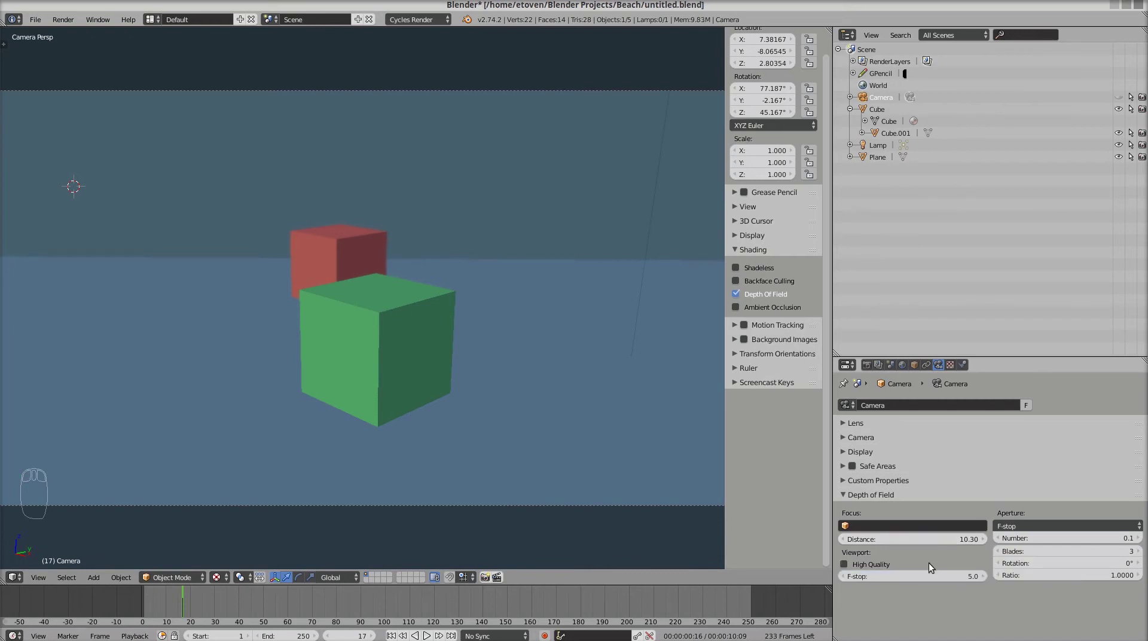
Step: Set the F-stop to 0.2 for strong blur and drag the focus distance down to 9.53
{"action": "left_click", "coordinate": [921, 573]}
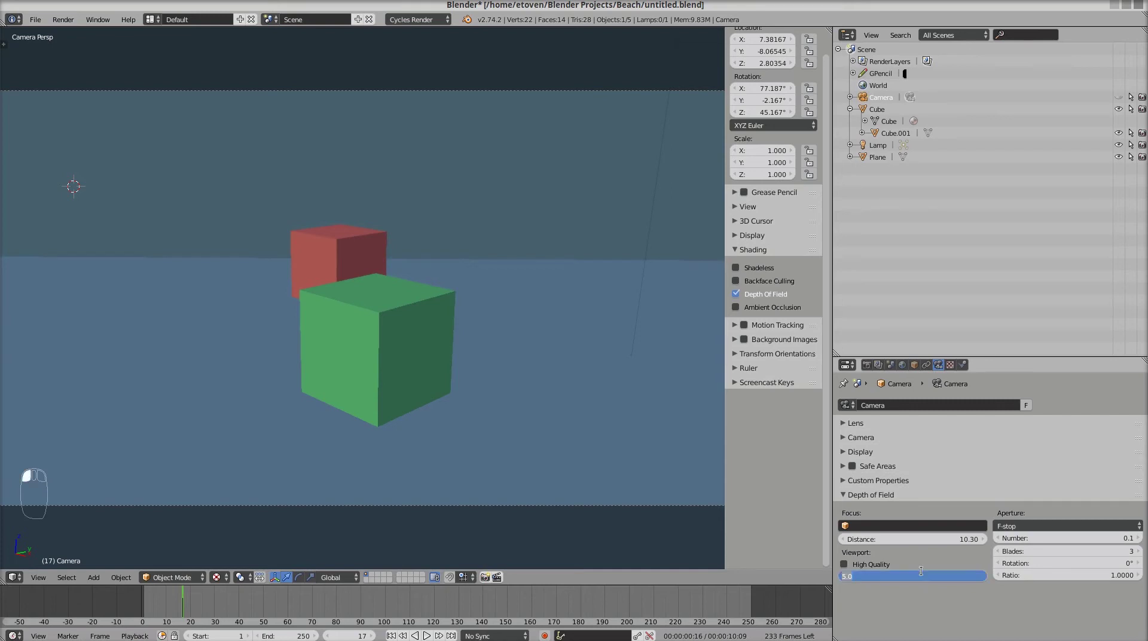
{"action": "type", "text": "0.2"}
{"action": "key", "text": "Return"}
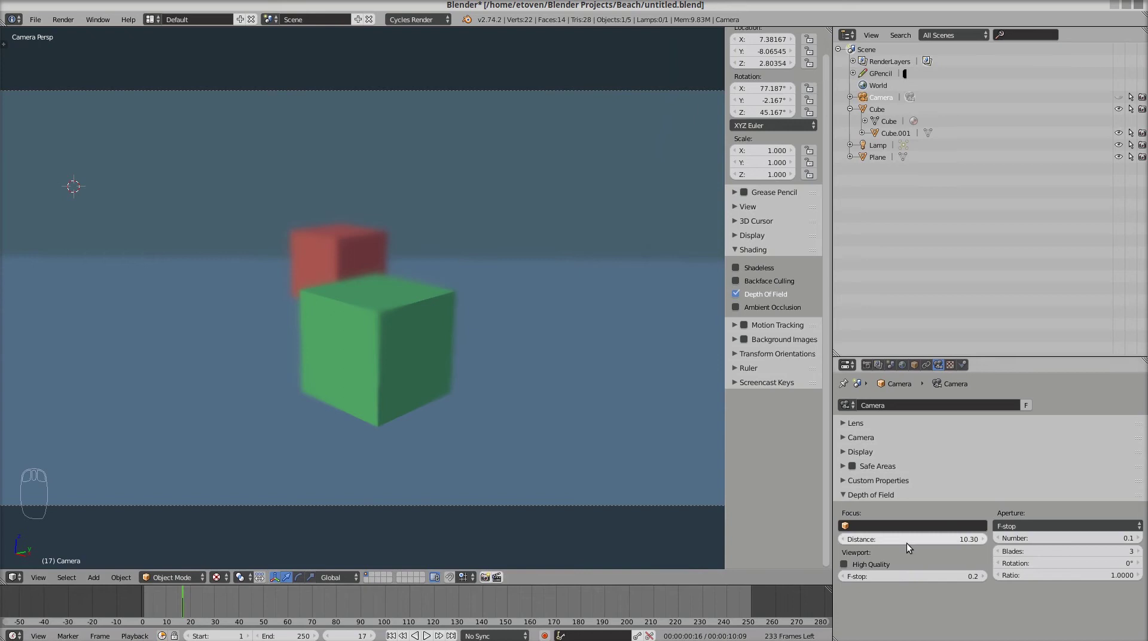
{"action": "left_click_drag", "start_coordinate": [906, 543], "coordinate": [879, 542]}
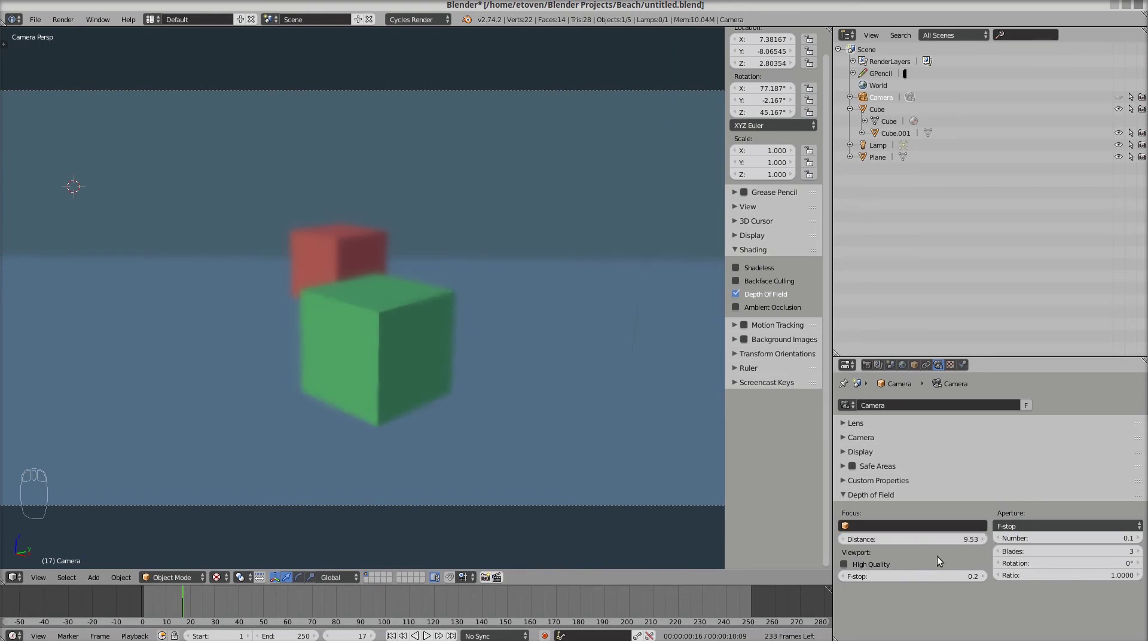
Step: Set the F-stop back to 2.0 and begin eyedropping the focus point with E
{"action": "left_click", "coordinate": [945, 576]}
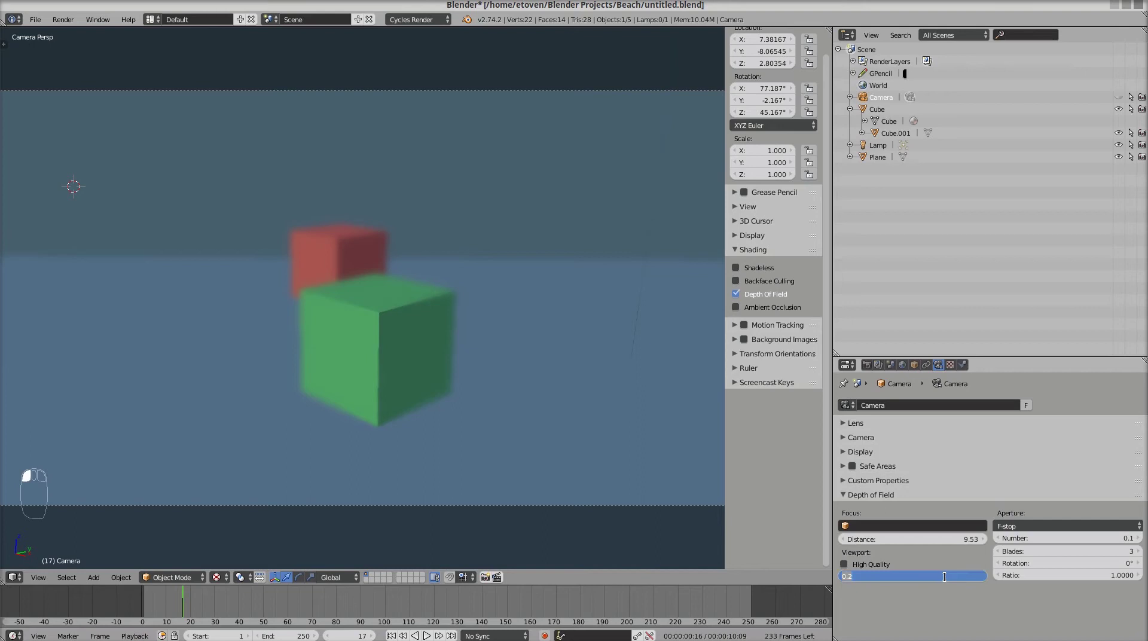
{"action": "type", "text": "2"}
{"action": "key", "text": "Return"}
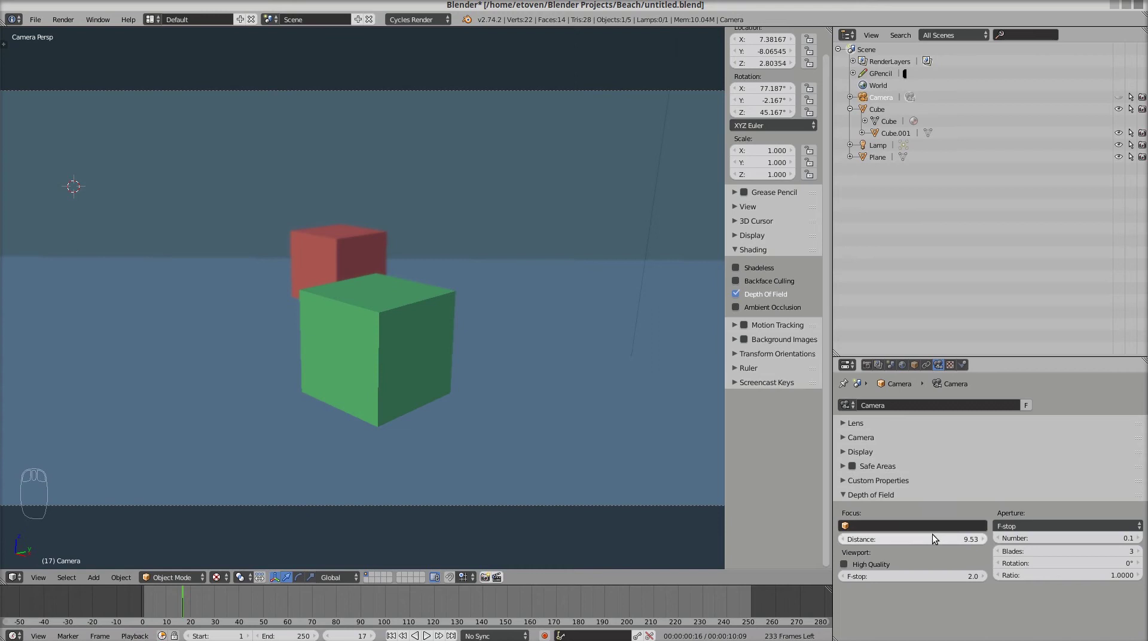
{"action": "key", "text": "e"}
Step: Focus on the red cube, refocus on the green cube at 9.87, and enable viewport ambient occlusion
{"action": "left_click", "coordinate": [353, 247]}
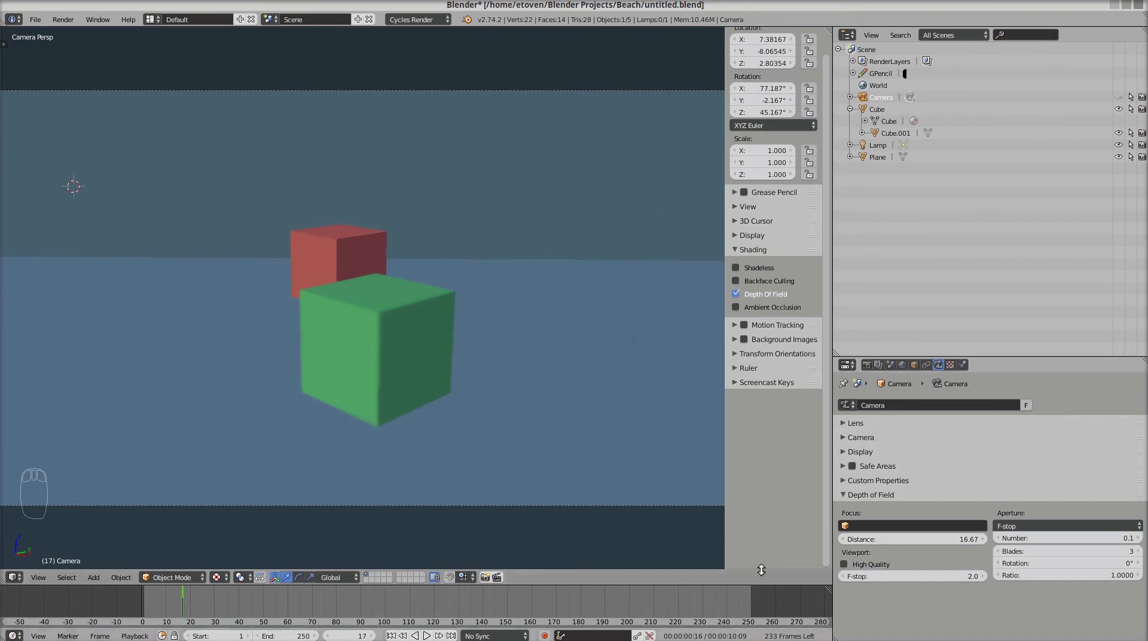
{"action": "key", "text": "e"}
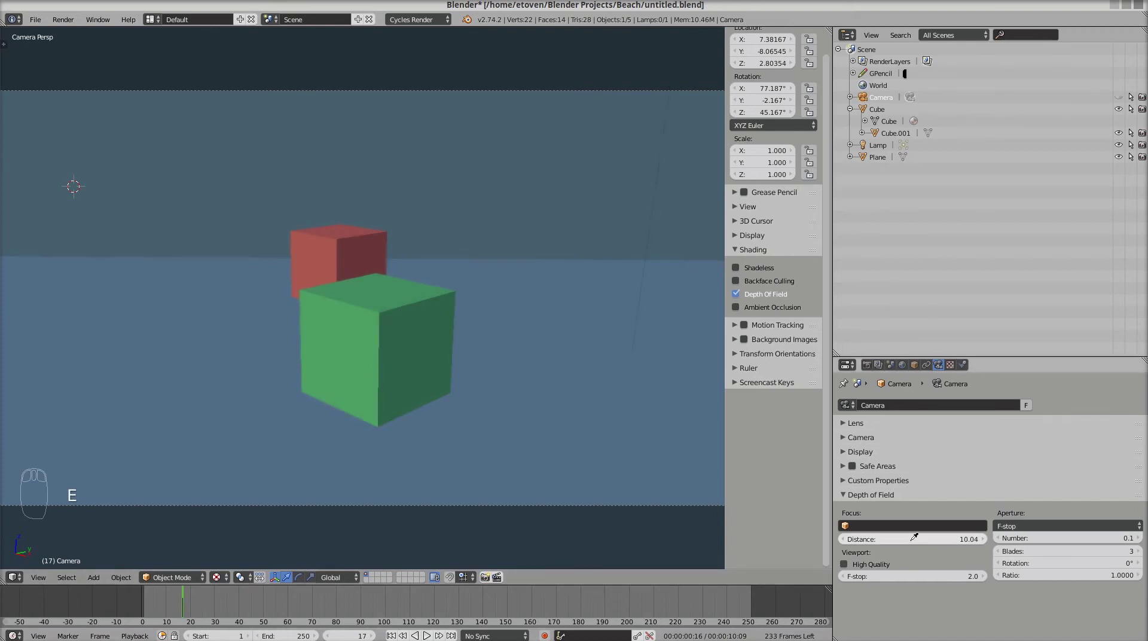
{"action": "key", "text": "e"}
{"action": "left_click", "coordinate": [374, 257]}
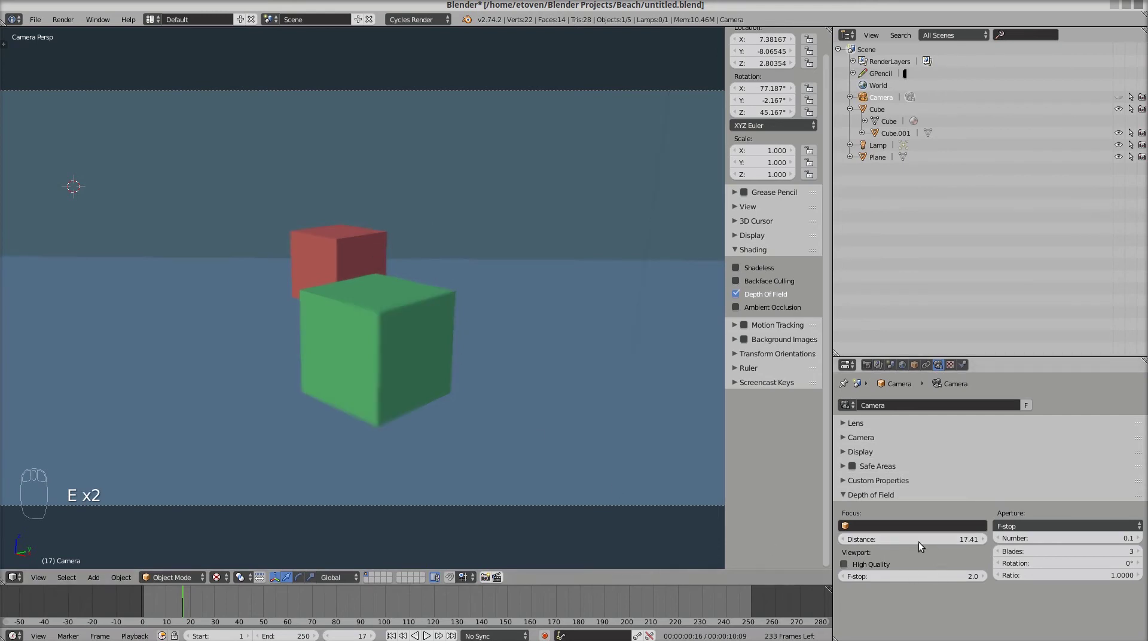
{"action": "key", "text": "e"}
{"action": "left_click", "coordinate": [393, 330]}
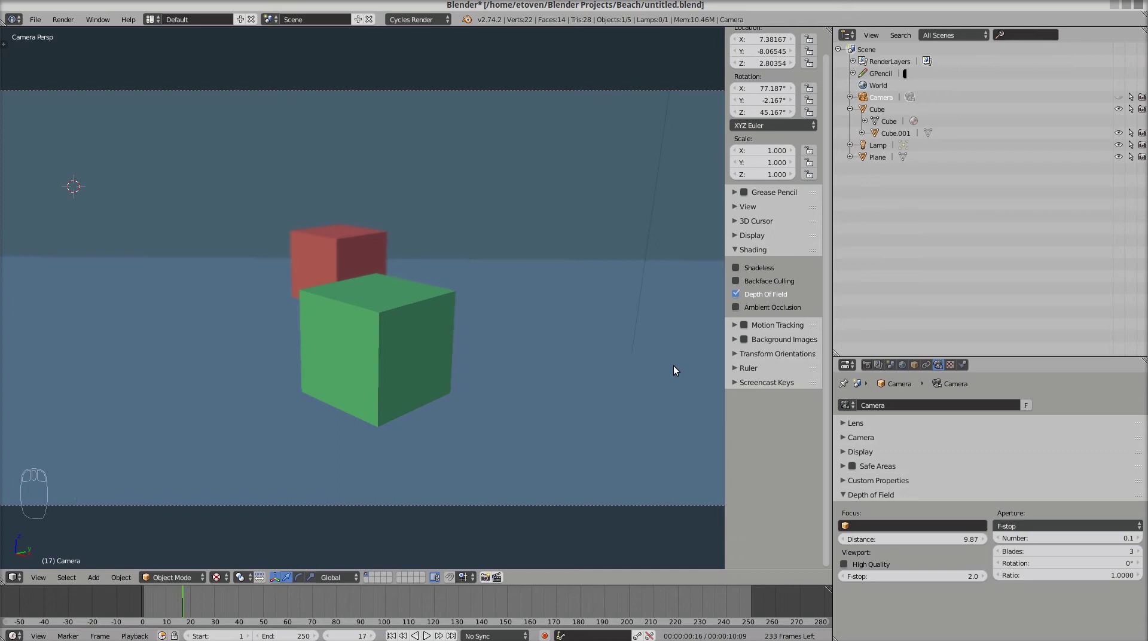
{"action": "left_click", "coordinate": [747, 309]}
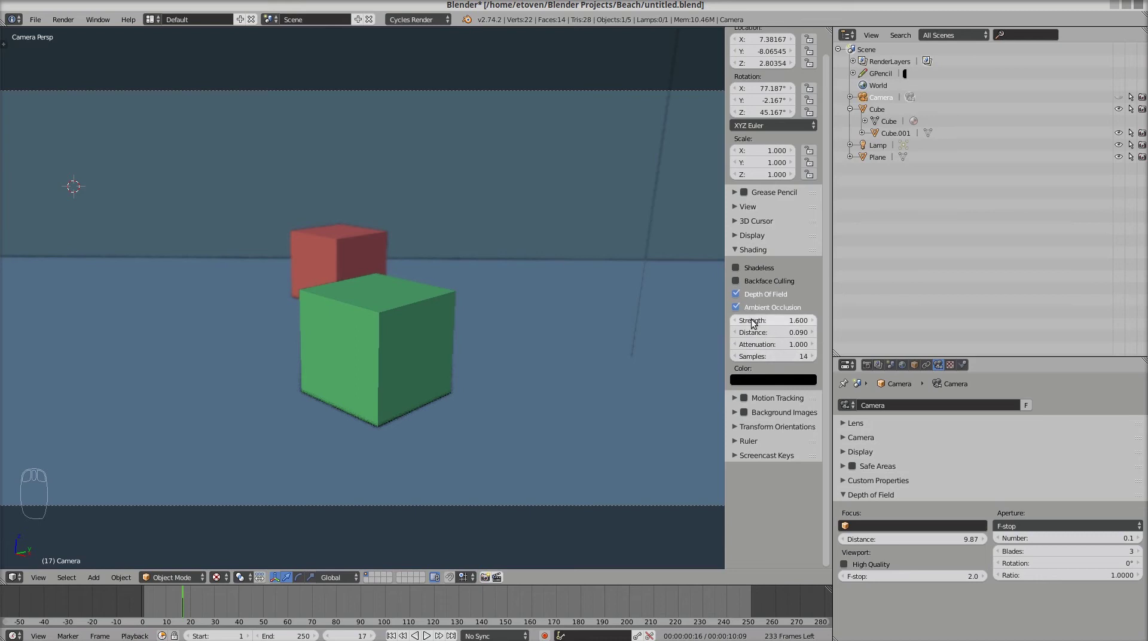
Step: Toggle ambient occlusion off and on, nudge its strength to 1.700, and set 20 samples
{"action": "left_click", "coordinate": [737, 307]}
{"action": "left_click", "coordinate": [737, 308]}
{"action": "left_click", "coordinate": [776, 320]}
{"action": "mouse_move", "coordinate": [776, 321]}
{"action": "left_mouse_down"}
{"action": "mouse_move", "coordinate": [726, 320]}
{"action": "mouse_move", "coordinate": [801, 321]}
{"action": "mouse_move", "coordinate": [777, 320]}
{"action": "left_mouse_up"}
{"action": "left_click", "coordinate": [774, 356]}
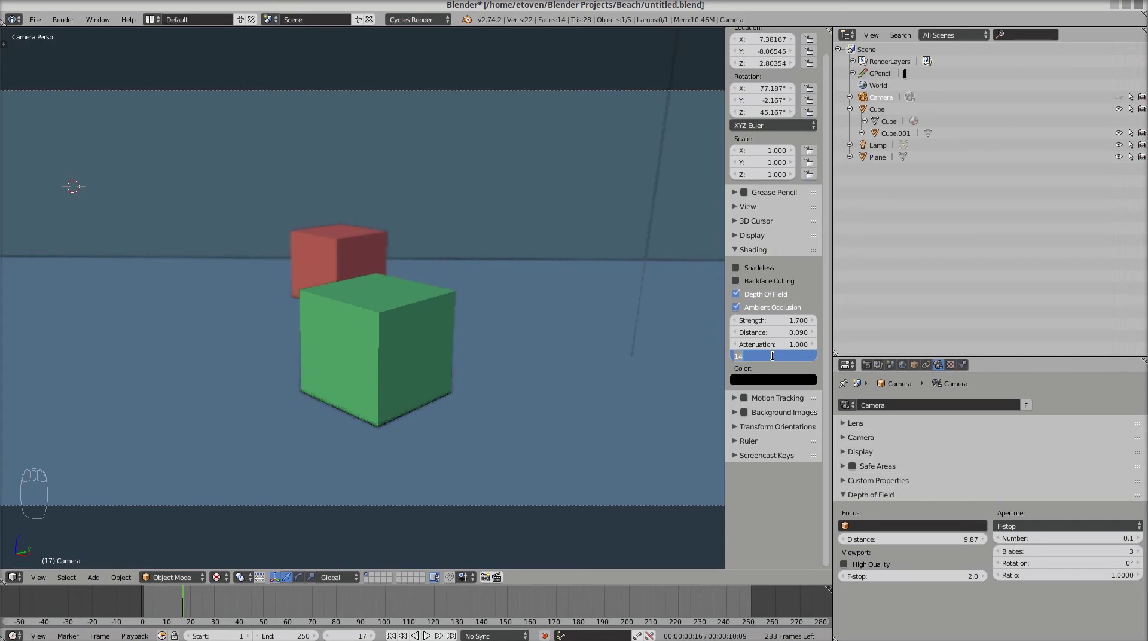
{"action": "type", "text": "20"}
{"action": "key", "text": "Return"}
Step: Try ambient occlusion strength 0.2, then 1, and switch ambient occlusion off
{"action": "left_click", "coordinate": [785, 320]}
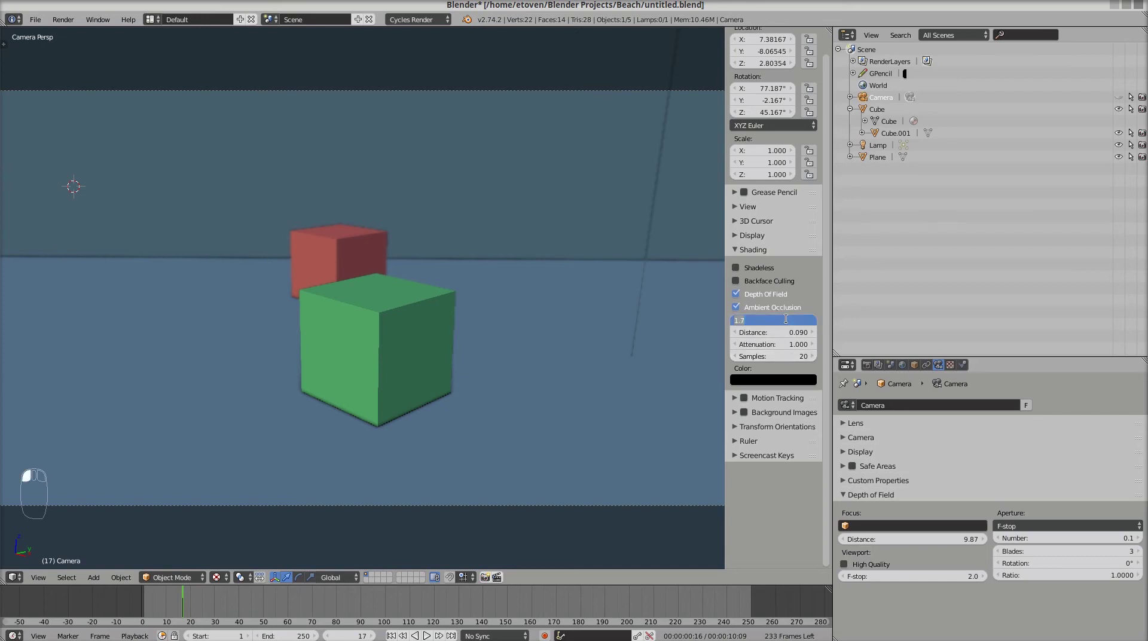
{"action": "type", "text": "0.2"}
{"action": "key", "text": "Return"}
{"action": "left_click", "coordinate": [786, 320]}
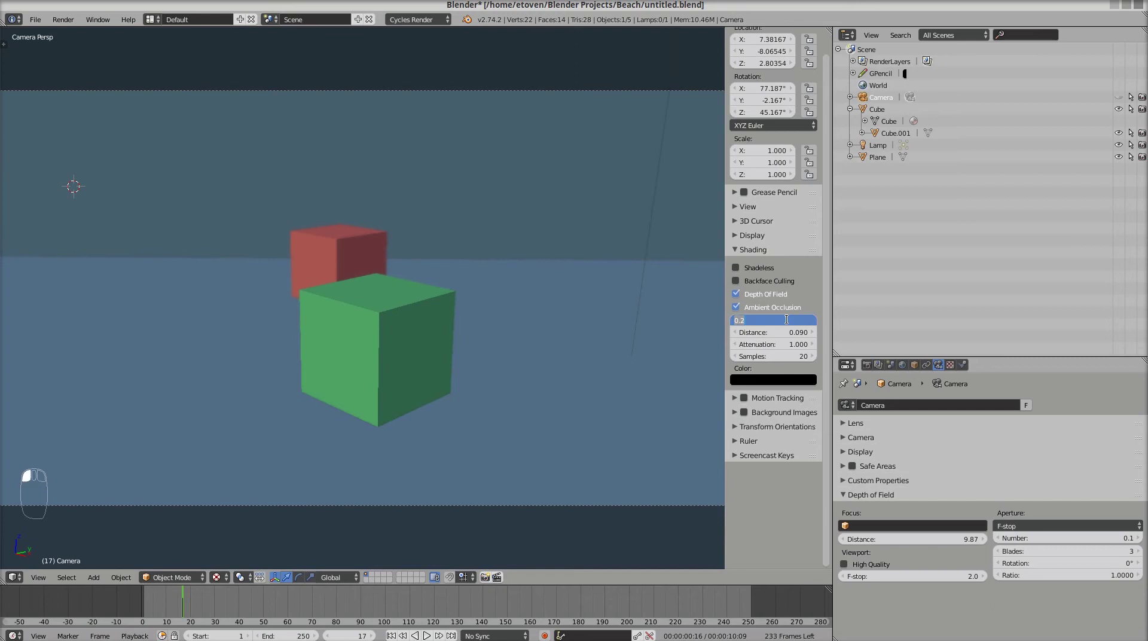
{"action": "type", "text": "1"}
{"action": "key", "text": "Return"}
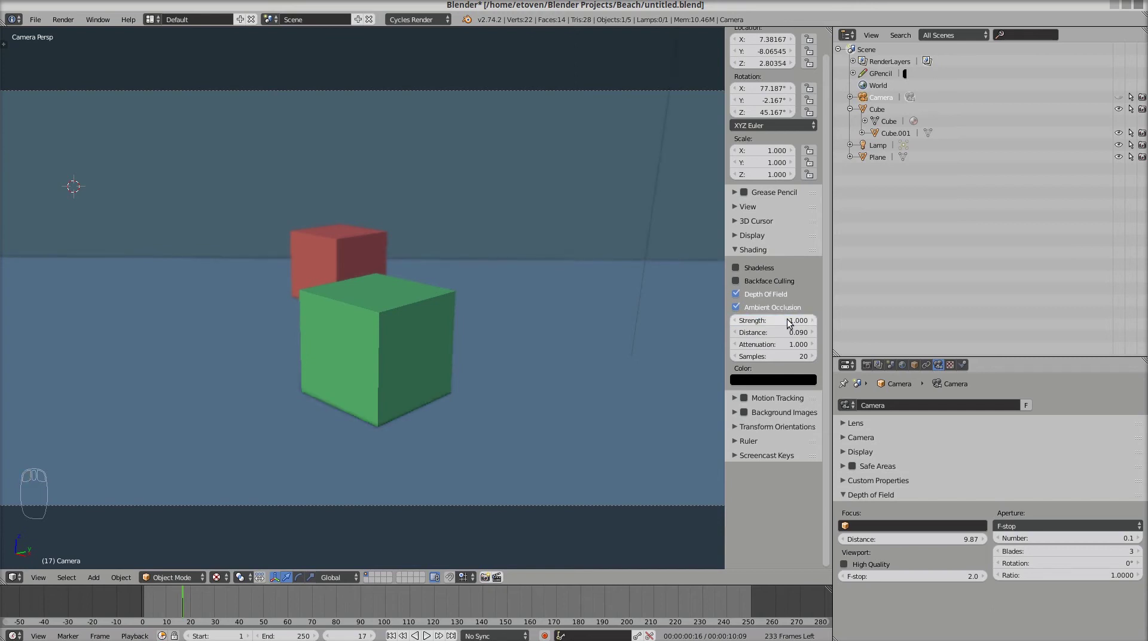
{"action": "left_click", "coordinate": [745, 306]}
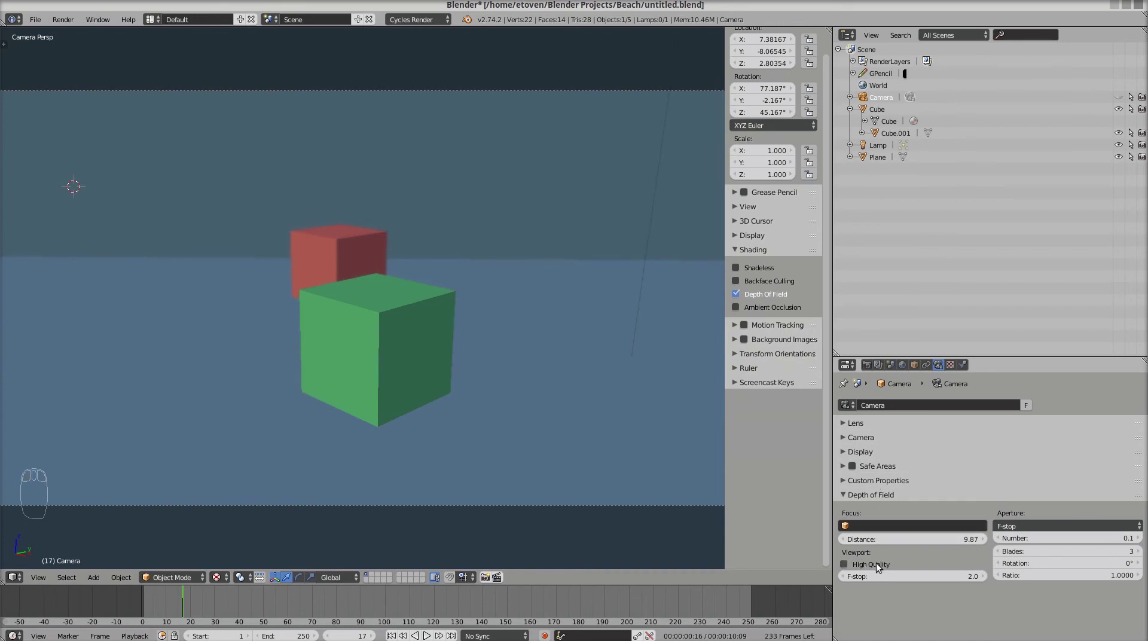
{"action": "left_click", "coordinate": [843, 564]}
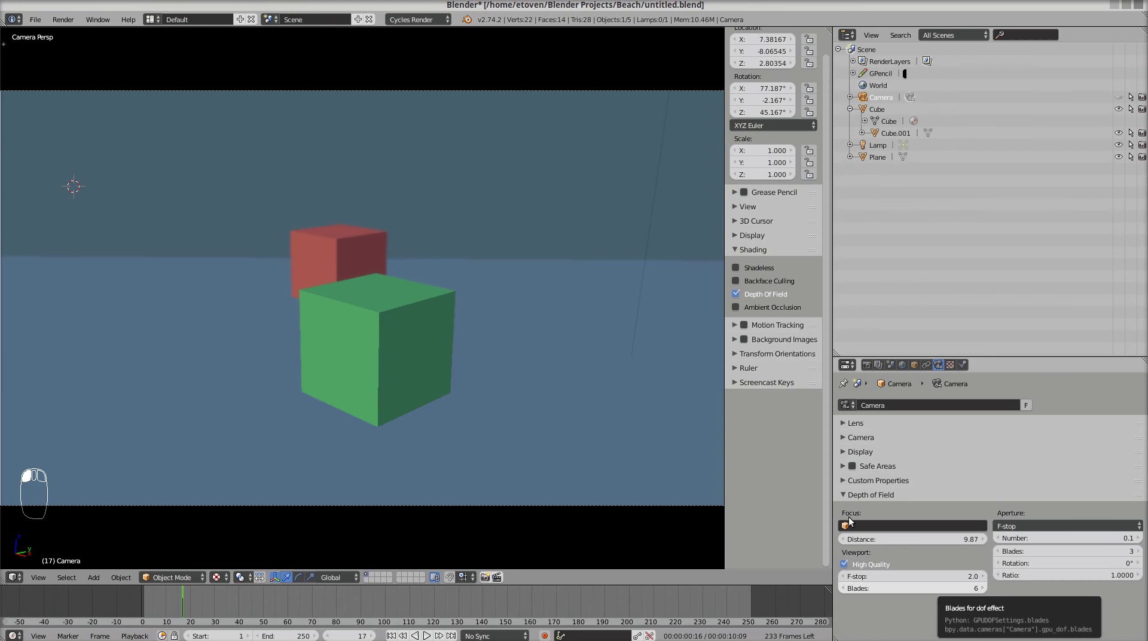
{"action": "left_click", "coordinate": [844, 563]}
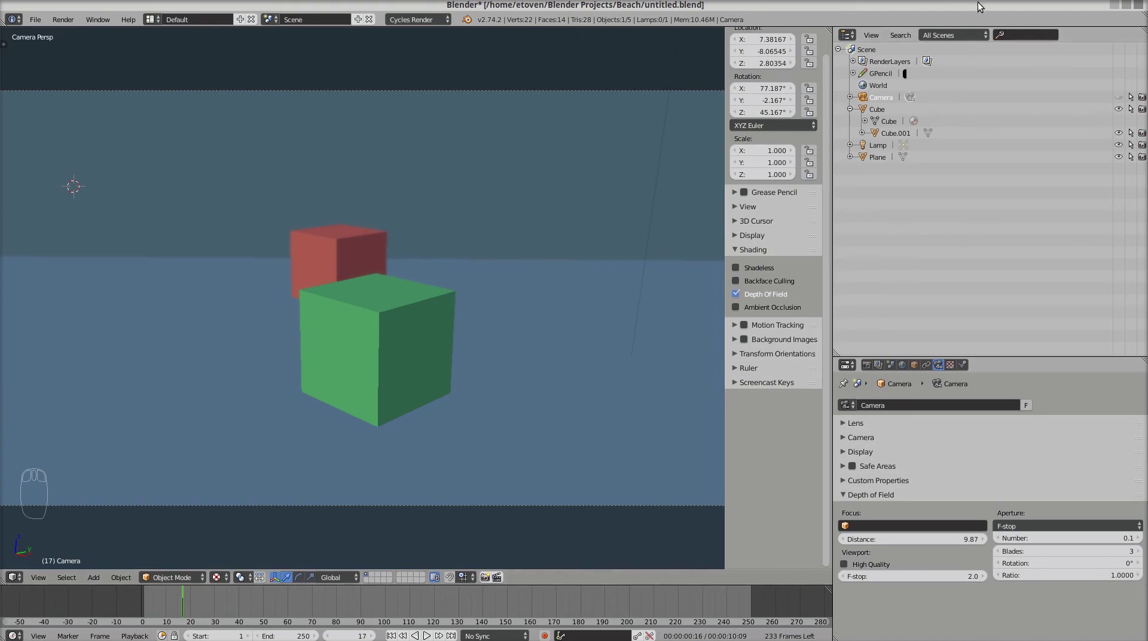
Step: Switch the Outliner to Orphan Data and expand the orphaned images list
{"action": "left_click", "coordinate": [968, 34]}
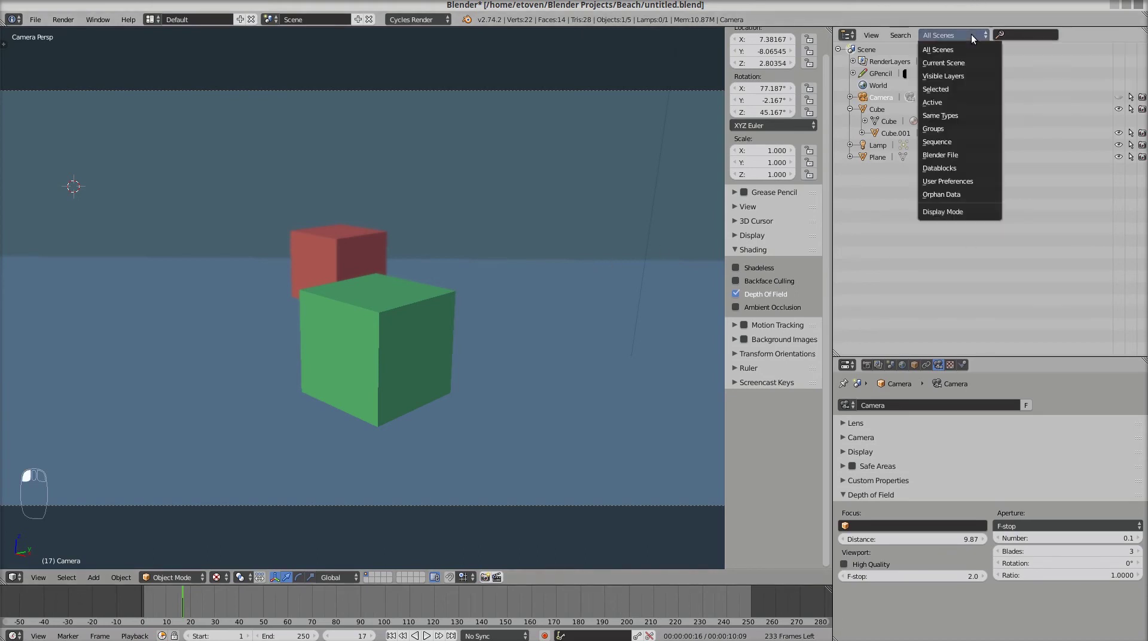
{"action": "left_click", "coordinate": [960, 195]}
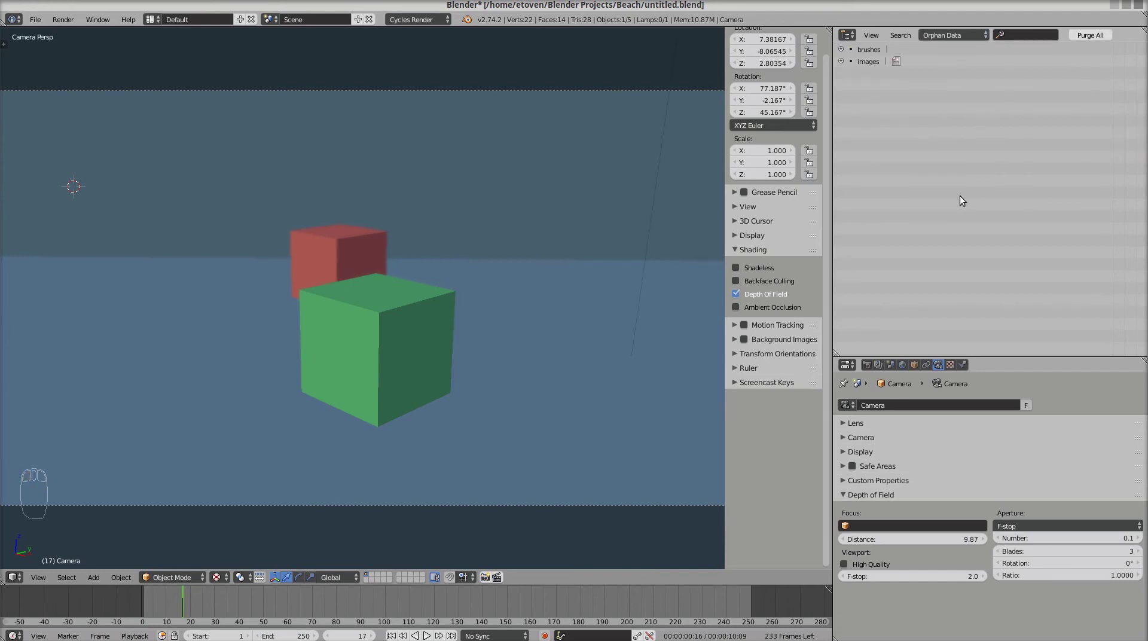
{"action": "left_click", "coordinate": [841, 61]}
Step: Remove leafm.png's fake user and purge all orphan data, confirming the purge
{"action": "left_click", "coordinate": [1119, 74]}
{"action": "left_click", "coordinate": [1088, 37]}
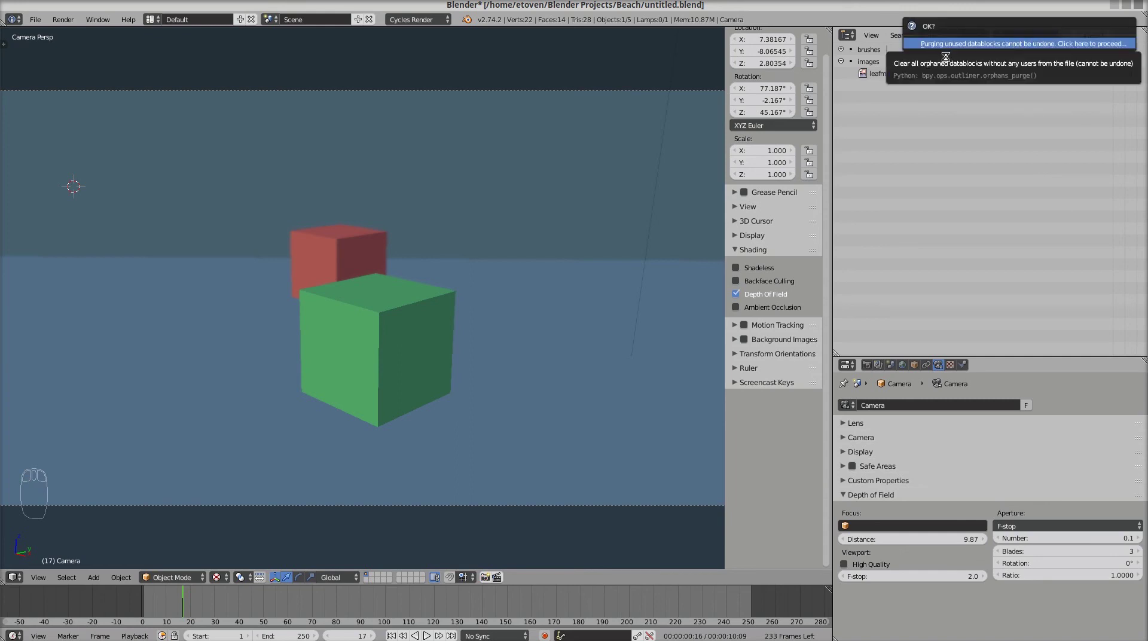
{"action": "left_click", "coordinate": [1014, 44]}
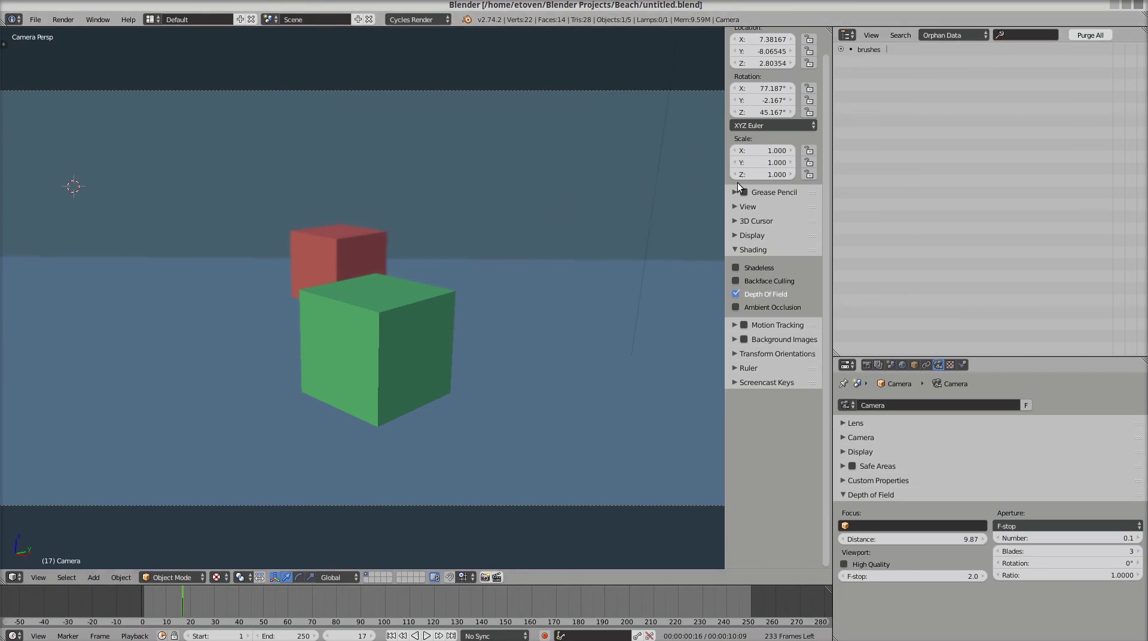
Step: Switch the Outliner display mode to Groups and expand Everything Group
{"action": "left_click", "coordinate": [957, 37]}
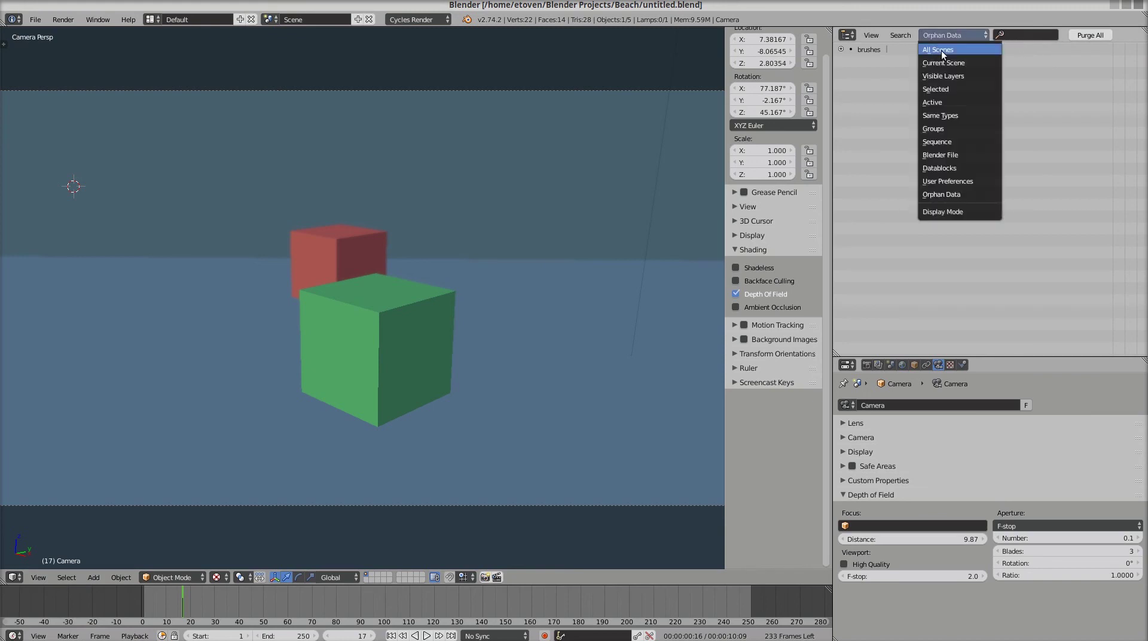
{"action": "left_click", "coordinate": [944, 128]}
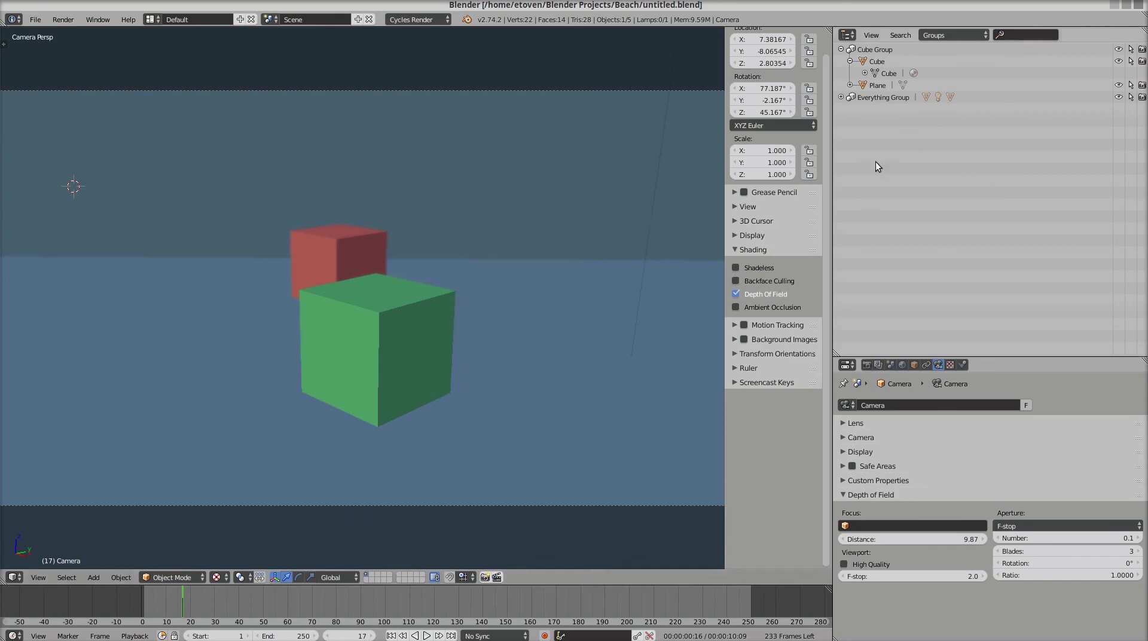
{"action": "left_click", "coordinate": [842, 97]}
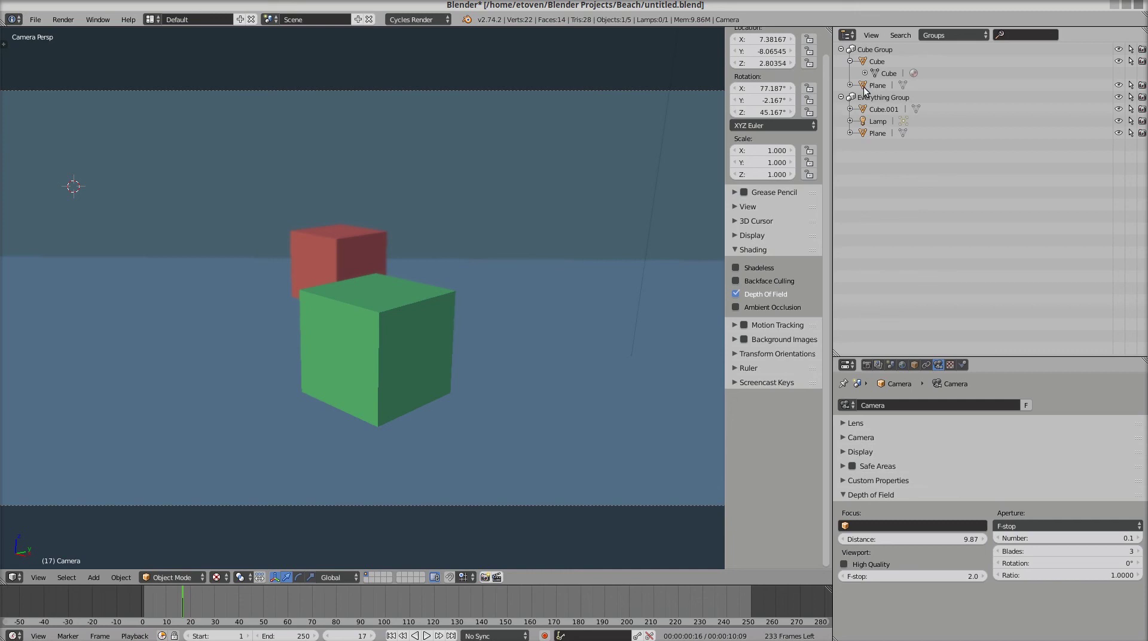
Step: Drag Plane into Everything Group under Cube.001, then collapse the group
{"action": "left_click_drag", "start_coordinate": [864, 90], "coordinate": [874, 108]}
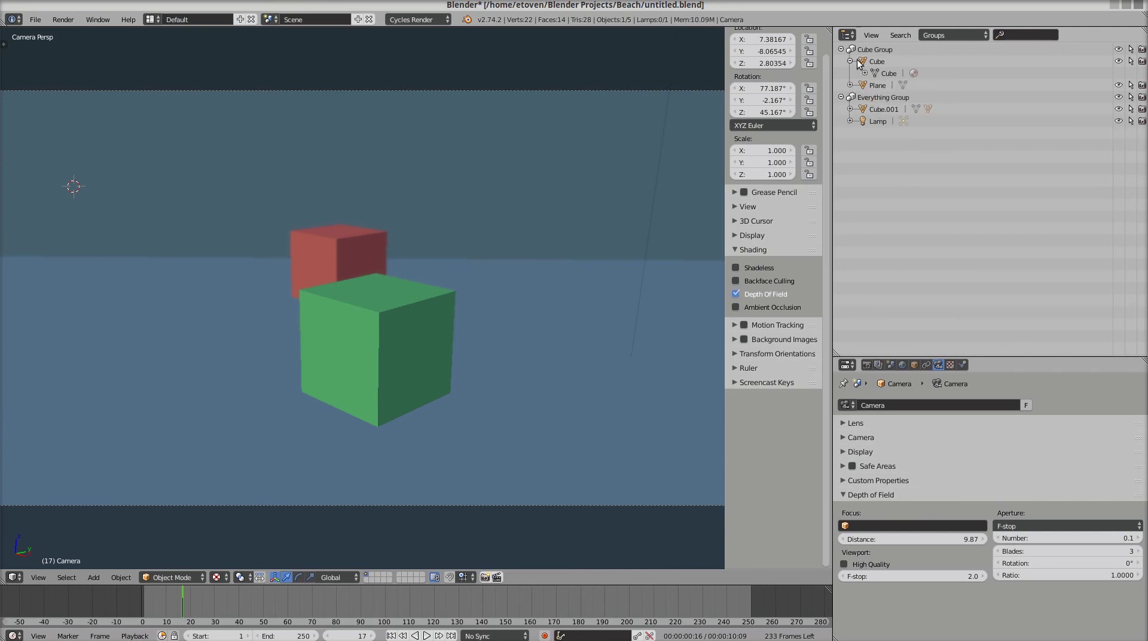
{"action": "left_click_drag", "start_coordinate": [871, 63], "coordinate": [860, 103]}
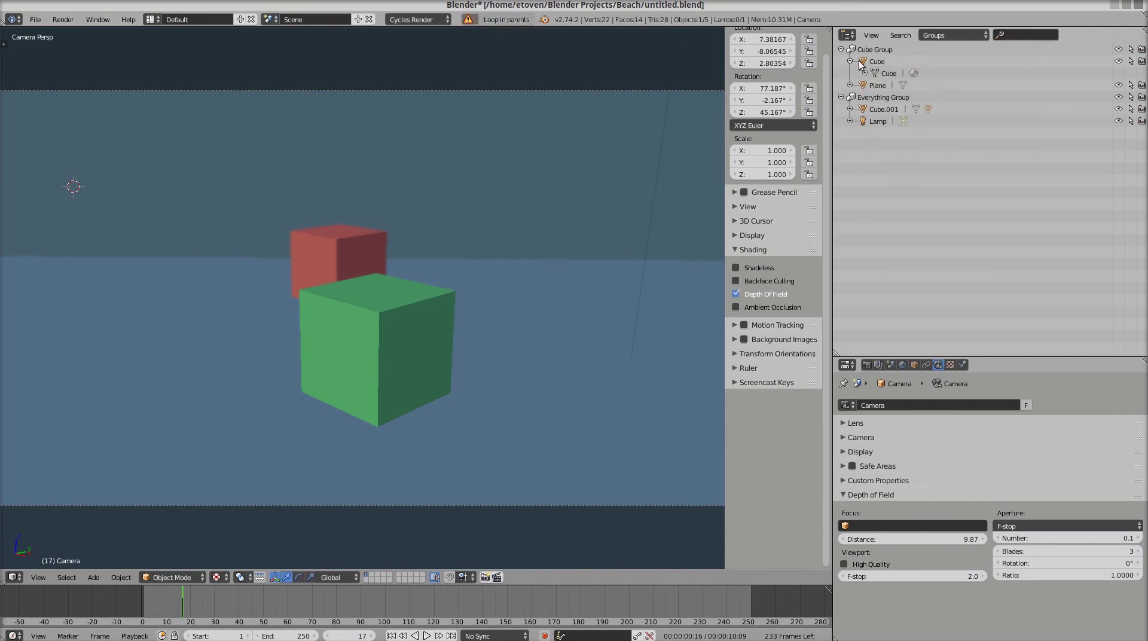
{"action": "left_click", "coordinate": [851, 109]}
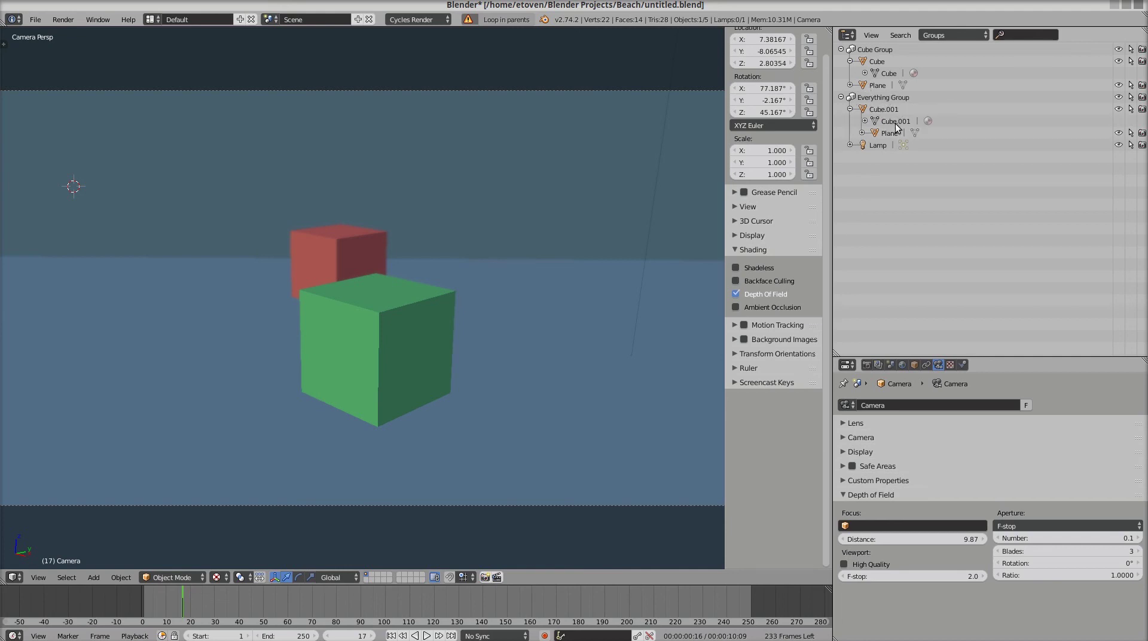
{"action": "mouse_move", "coordinate": [877, 130]}
{"action": "left_mouse_down"}
{"action": "mouse_move", "coordinate": [867, 99]}
{"action": "mouse_move", "coordinate": [866, 133]}
{"action": "mouse_move", "coordinate": [873, 109]}
{"action": "left_mouse_up"}
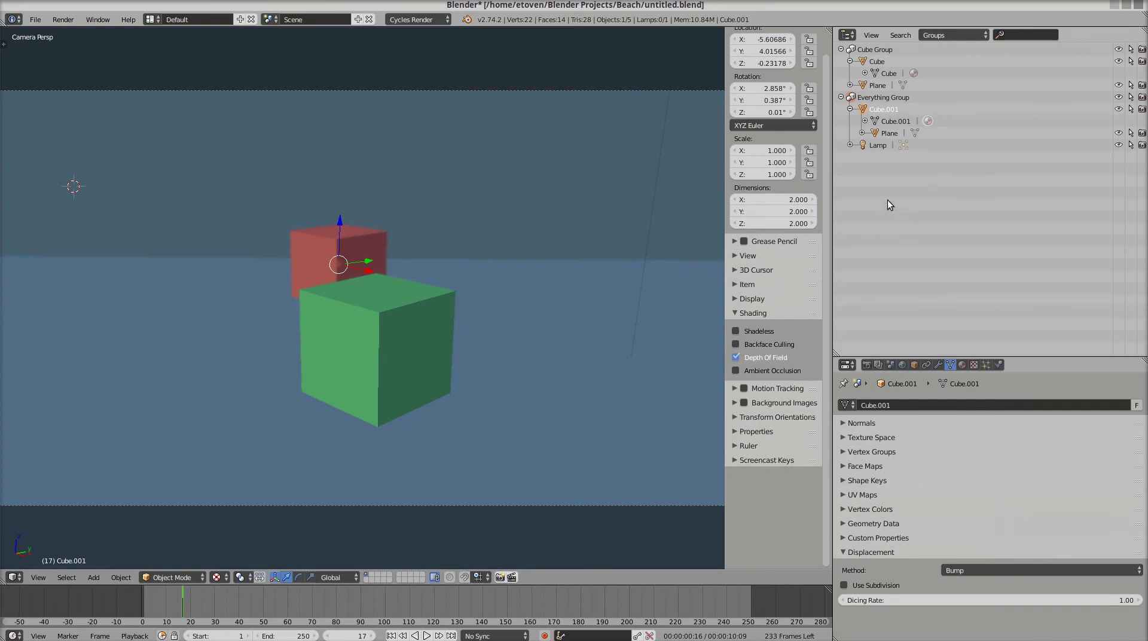
{"action": "left_click", "coordinate": [841, 97]}
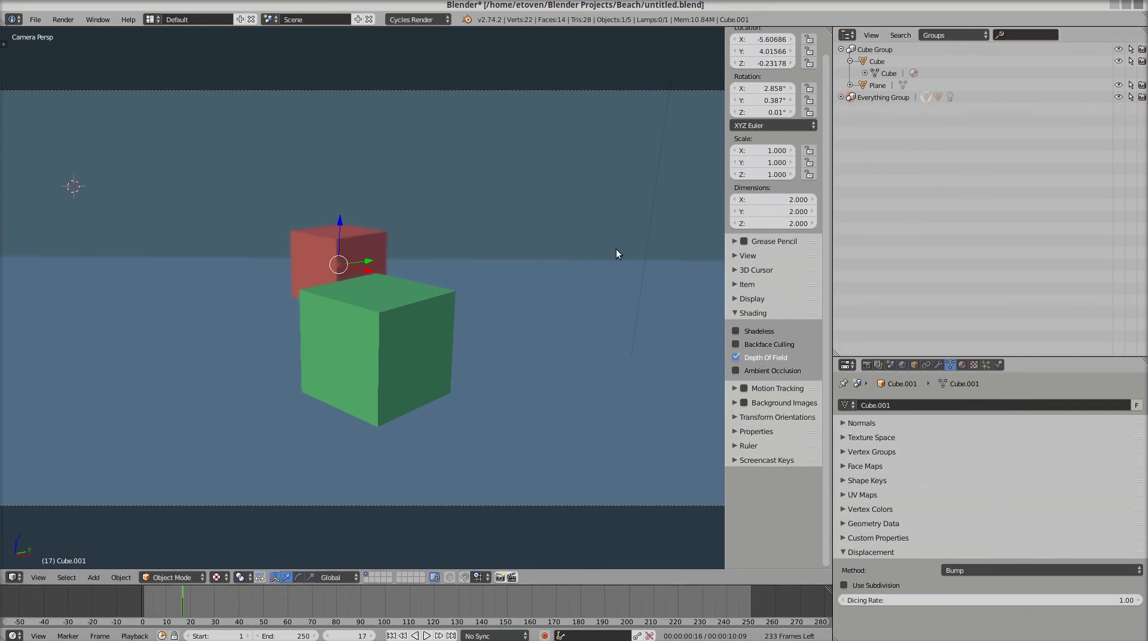